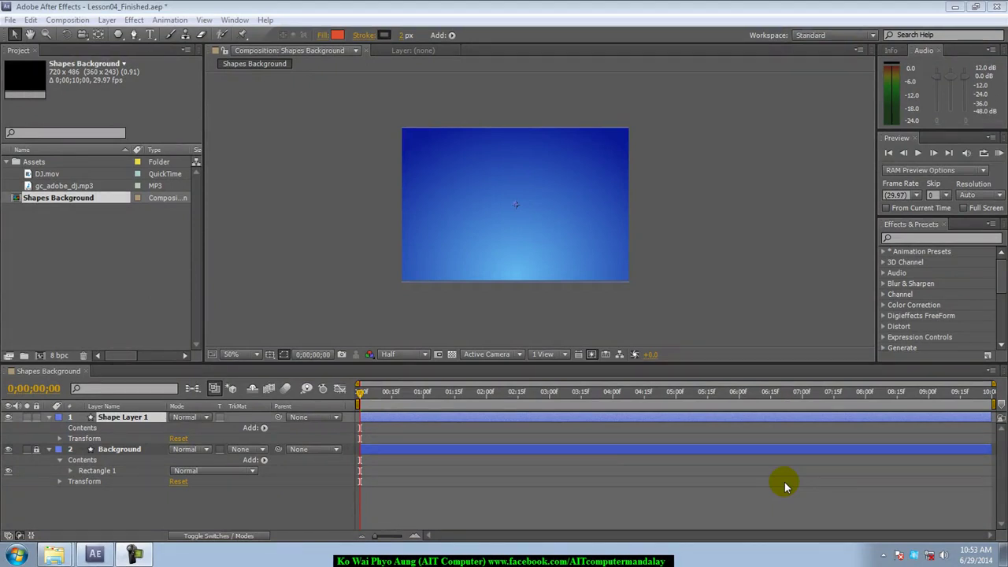
Open the shape tool flyout to show the Rectangle, Ellipse, Polygon and Star tools.
click(118, 36)
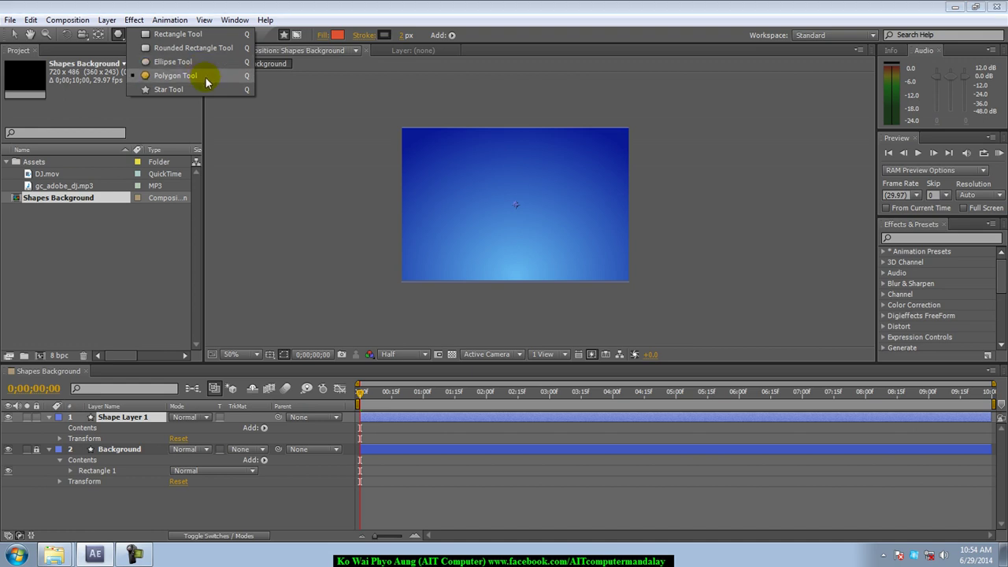
Draw an orange pentagon with the Polygon Tool and move it into the composition's left half.
click(177, 62)
drag(443, 157, 488, 198)
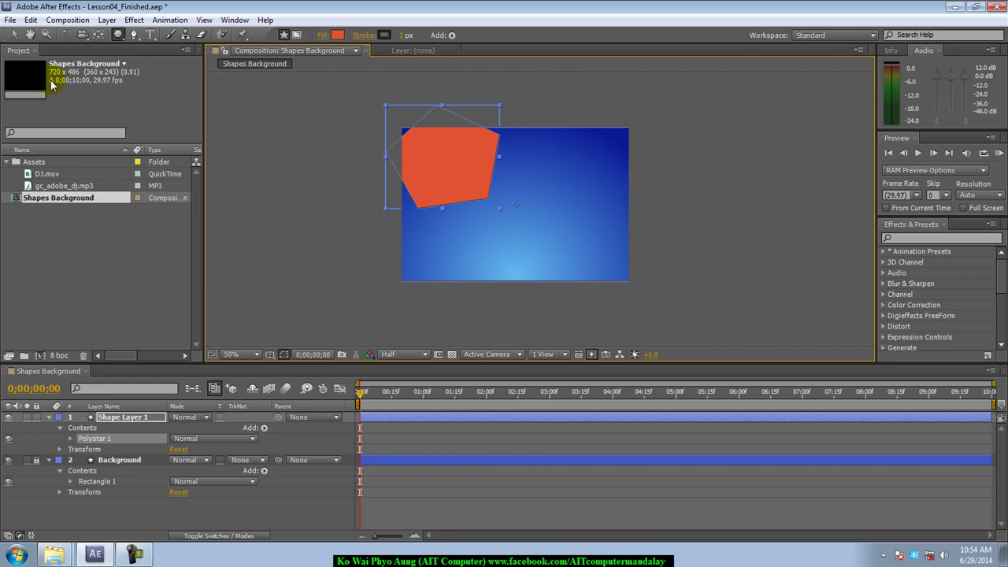
click(13, 36)
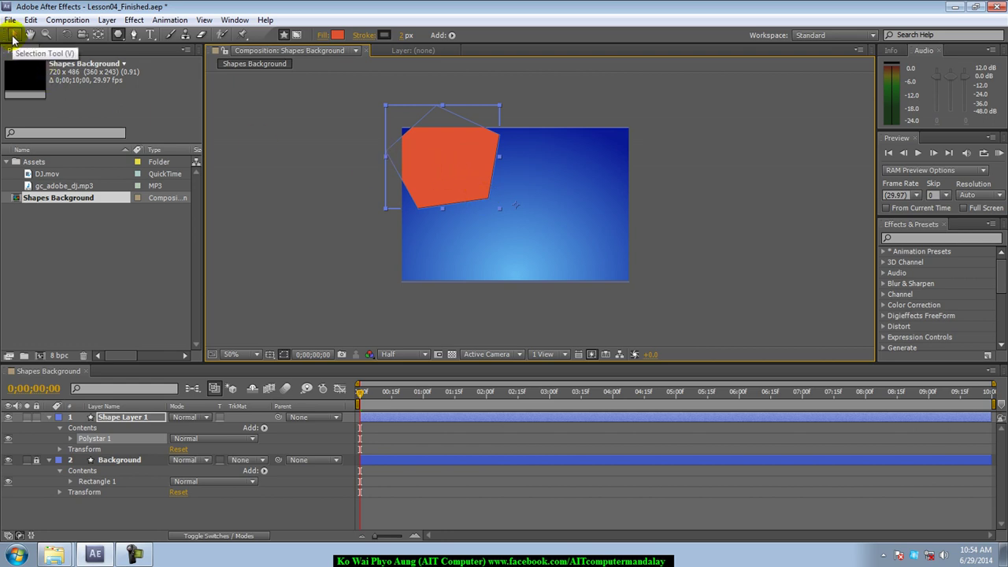
mouse_move(418, 170)
mouse_down()
mouse_move(463, 209)
mouse_move(446, 203)
mouse_up()
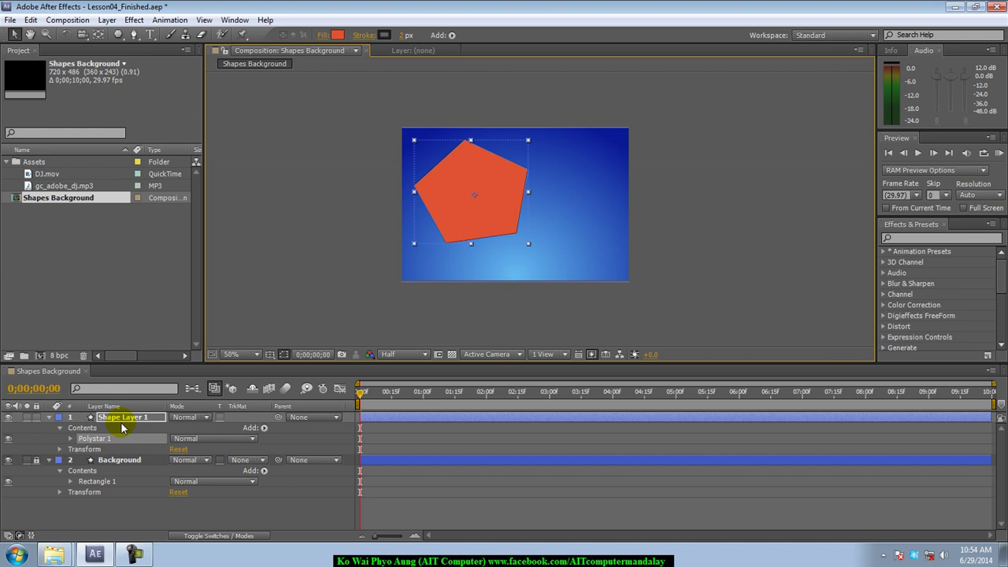
Expand Polystar 1's path settings and set Points to 6, making a hexagon.
click(70, 440)
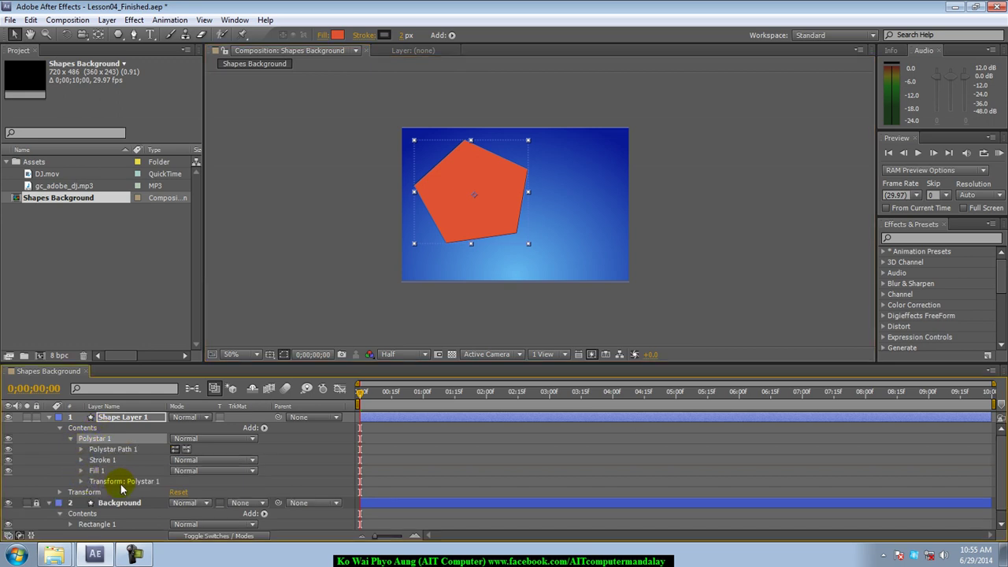
click(81, 449)
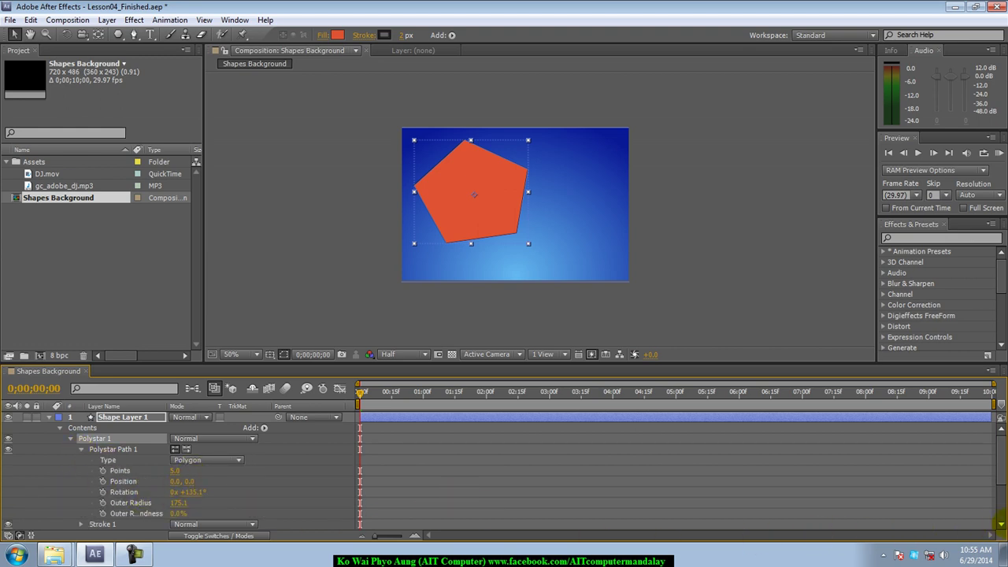
click(999, 524)
click(1000, 525)
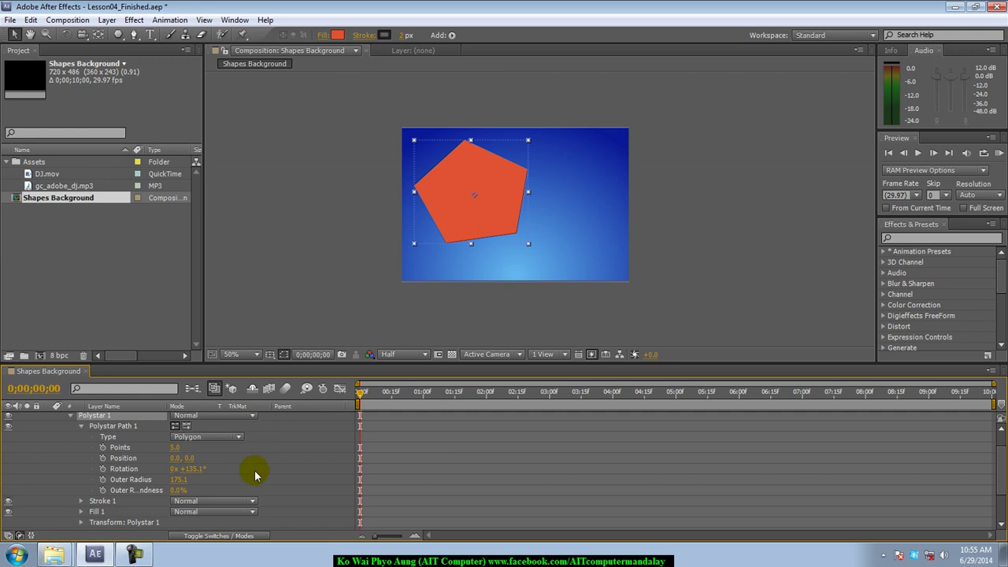
click(175, 447)
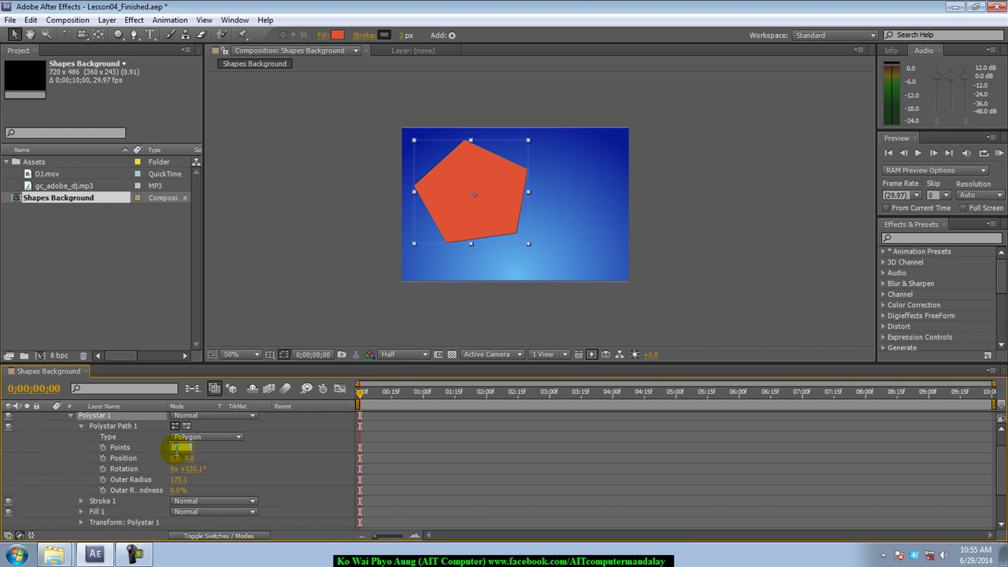
text(6)
key(Return)
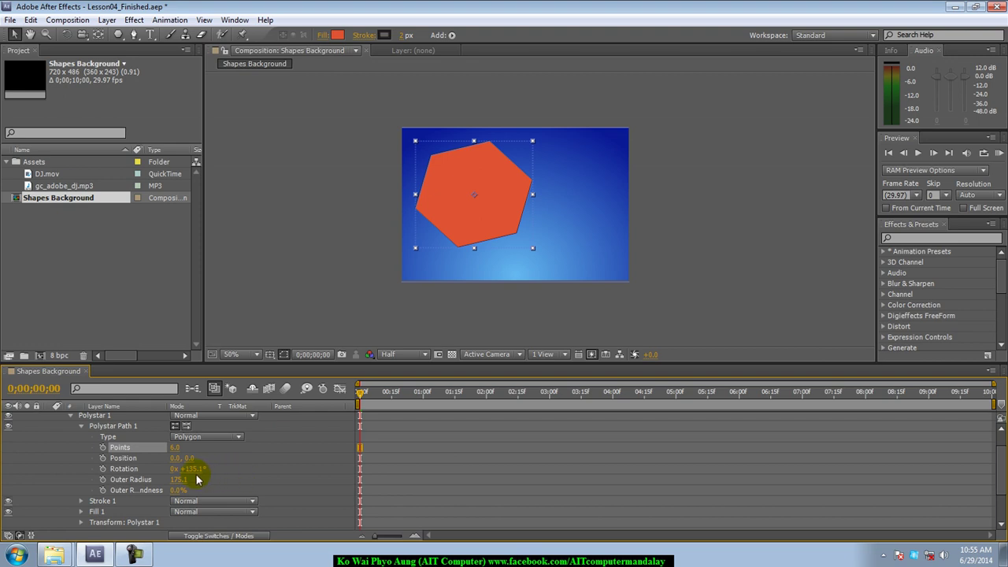
Set the polystar's Rotation to 0° so the hexagon stands upright.
drag(194, 475, 196, 475)
click(196, 475)
text(0)
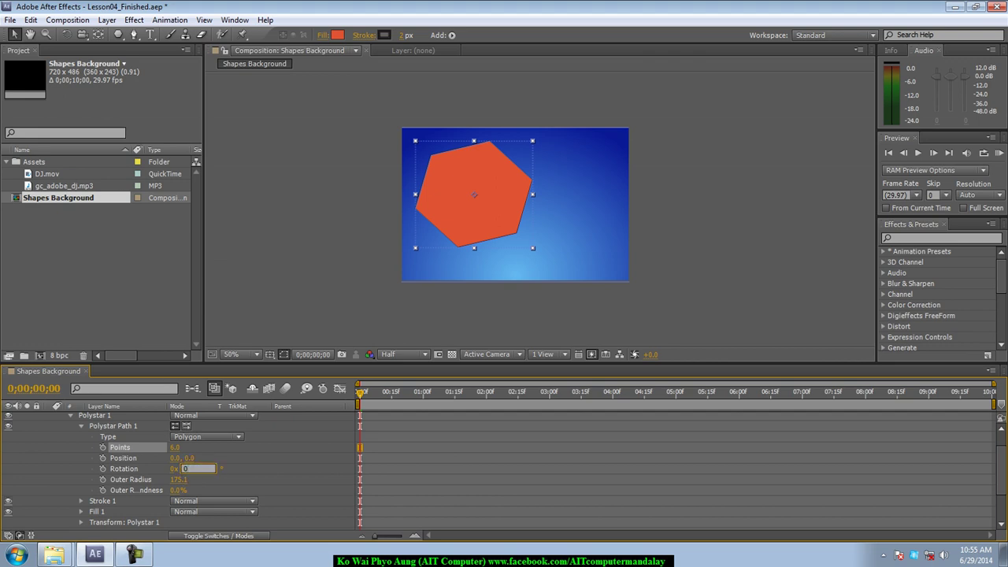
key(Return)
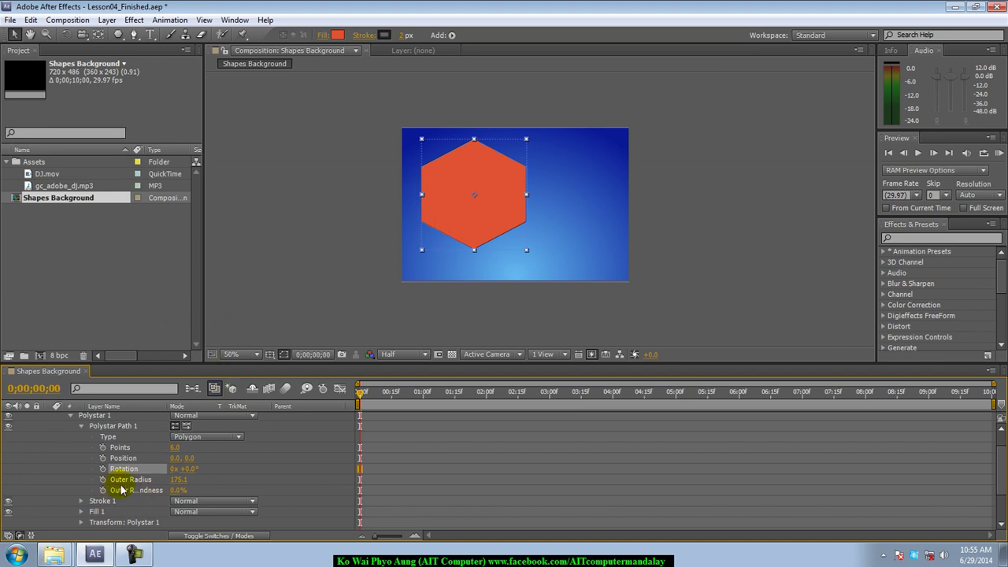
Reduce the polystar's Outer Radius to 150.
click(180, 480)
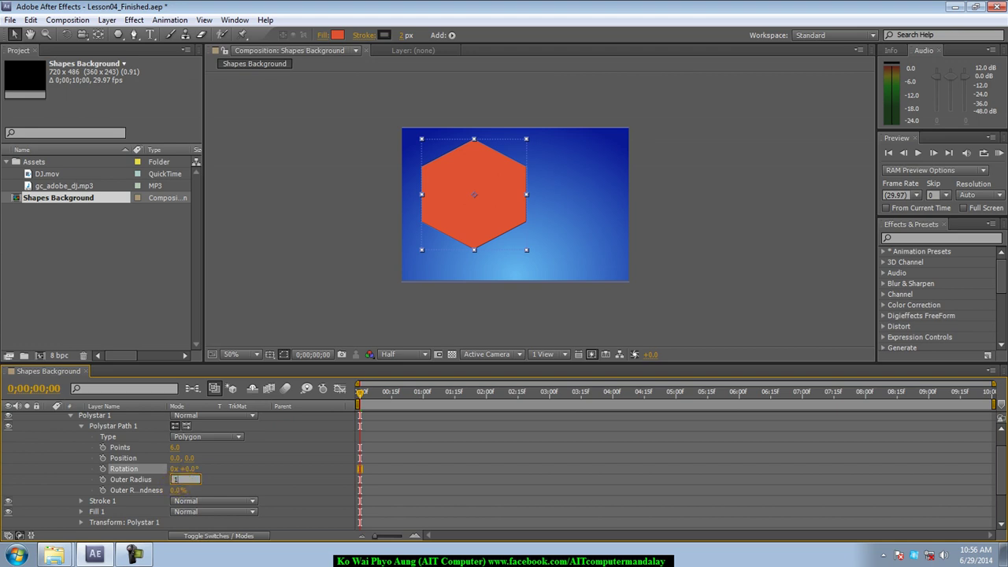
text(150)
key(Return)
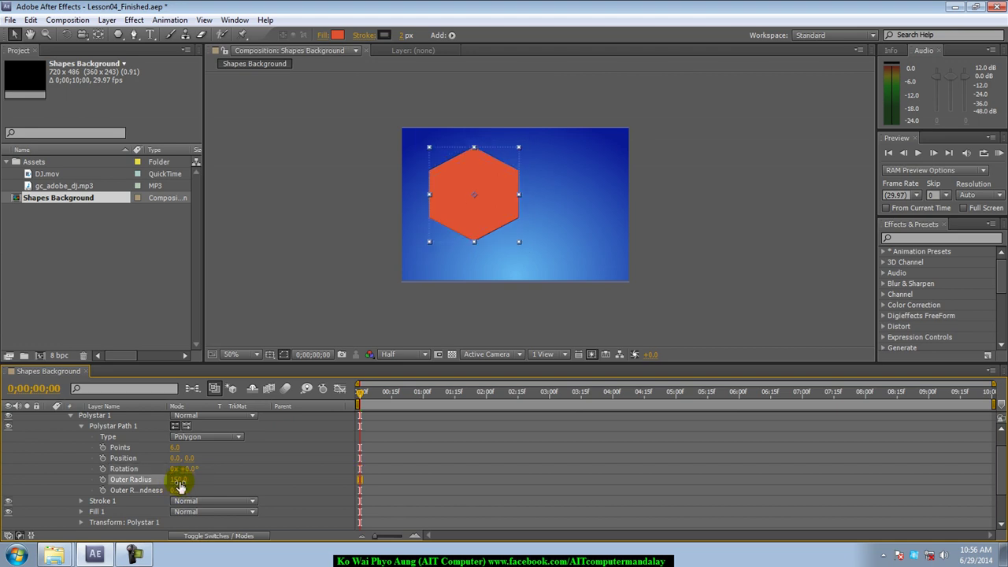
click(457, 254)
Set Outer Roundness to -500%, try 500%, then return to -500% for six petals.
click(177, 491)
text(-50)
text(0)
key(Return)
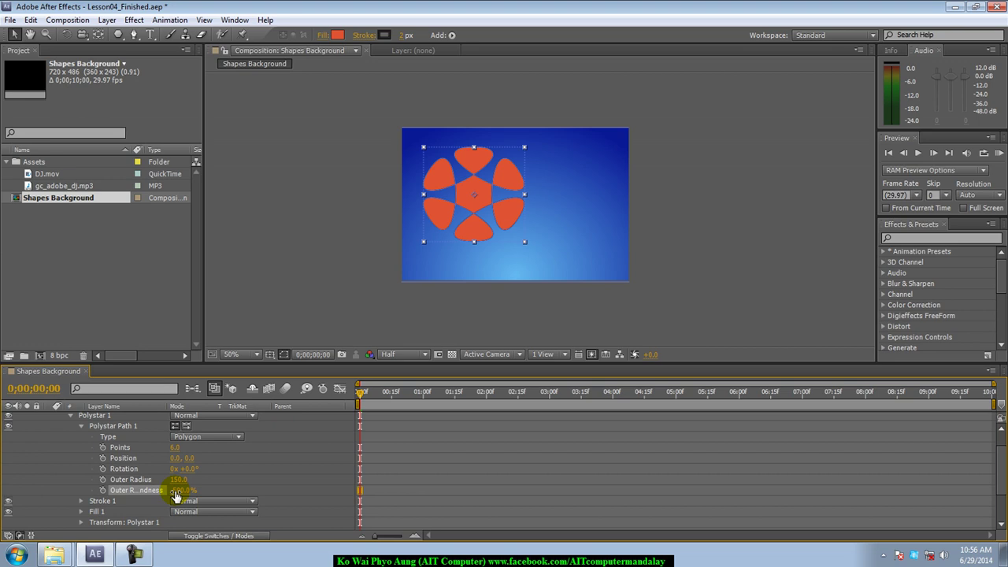
click(175, 491)
text(50)
text(0)
key(Return)
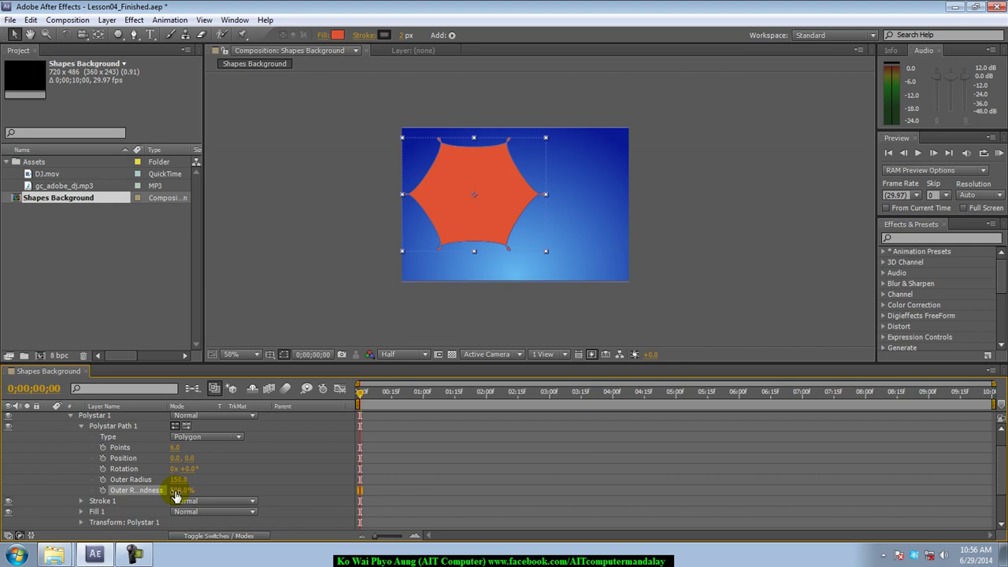
click(176, 491)
text(-)
text(500)
key(Return)
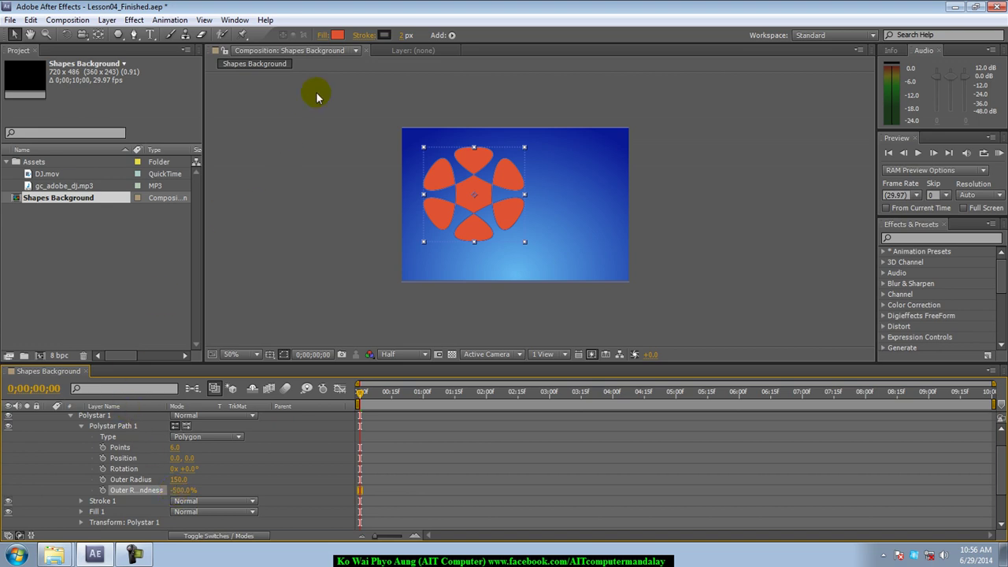
click(339, 35)
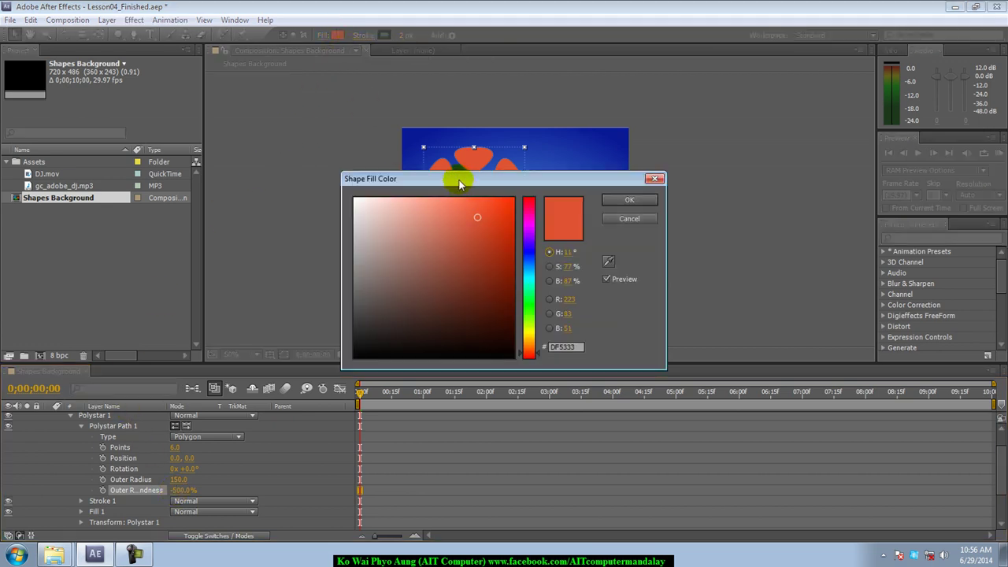
mouse_move(460, 183)
mouse_down()
mouse_move(543, 178)
mouse_move(453, 162)
mouse_up()
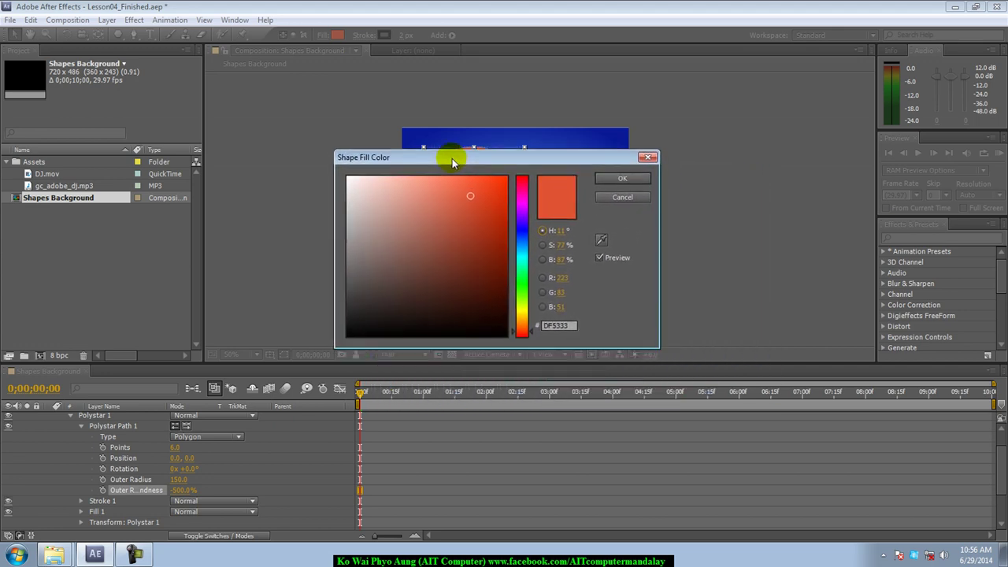
click(622, 178)
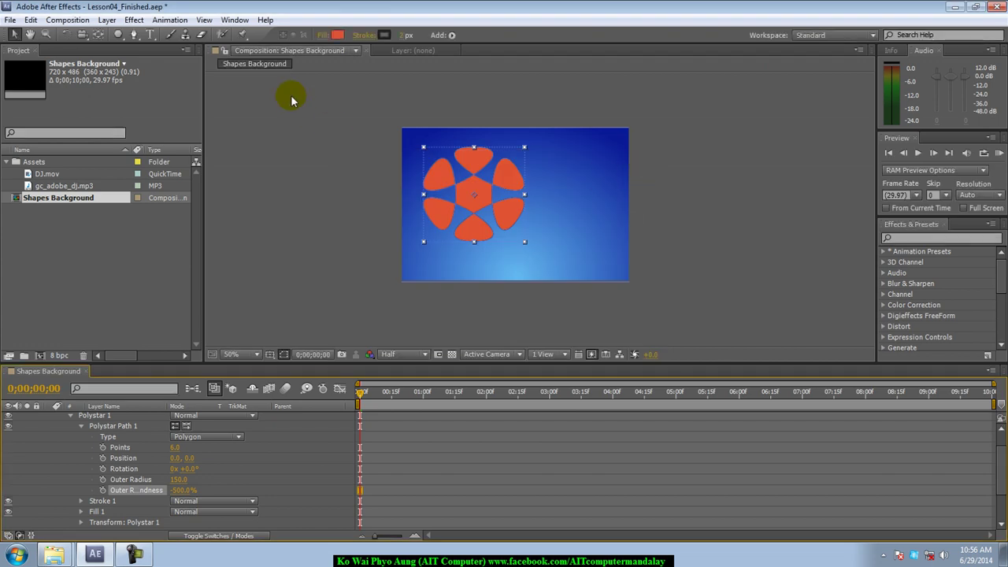
click(323, 35)
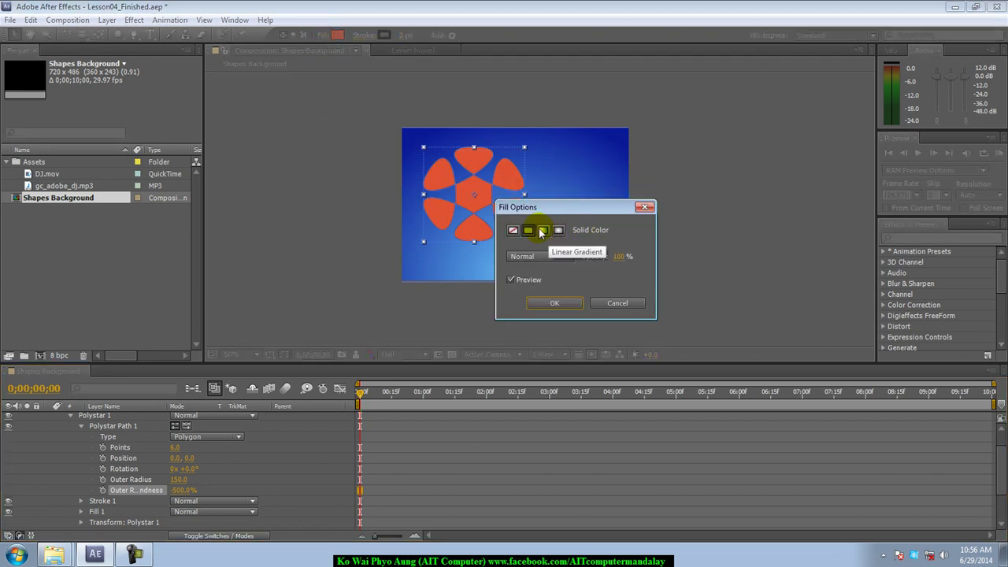
click(542, 231)
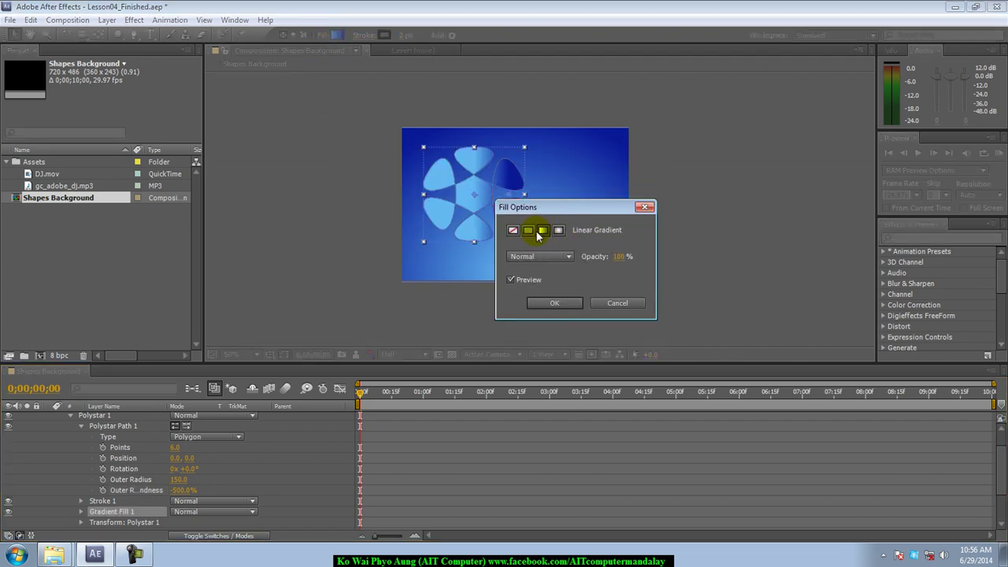
click(533, 231)
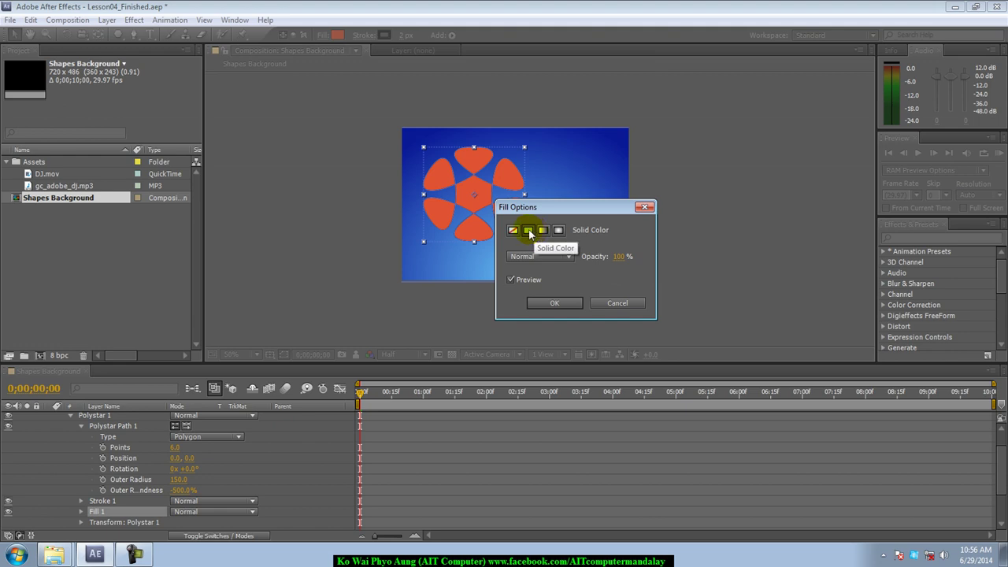
click(551, 304)
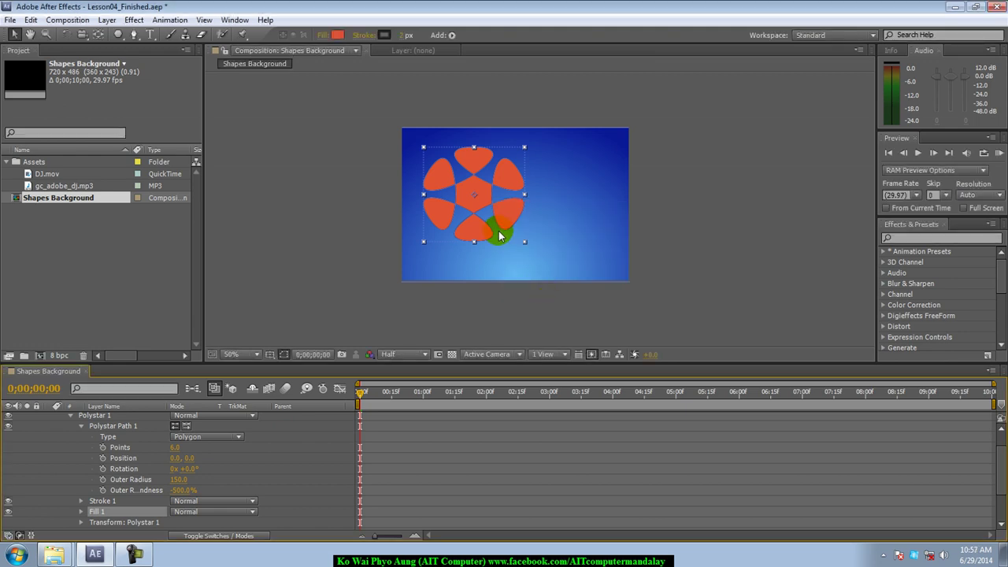
Change the shape's fill colour to yellow with R 250, G 250, B 0 (FAFA00).
click(338, 37)
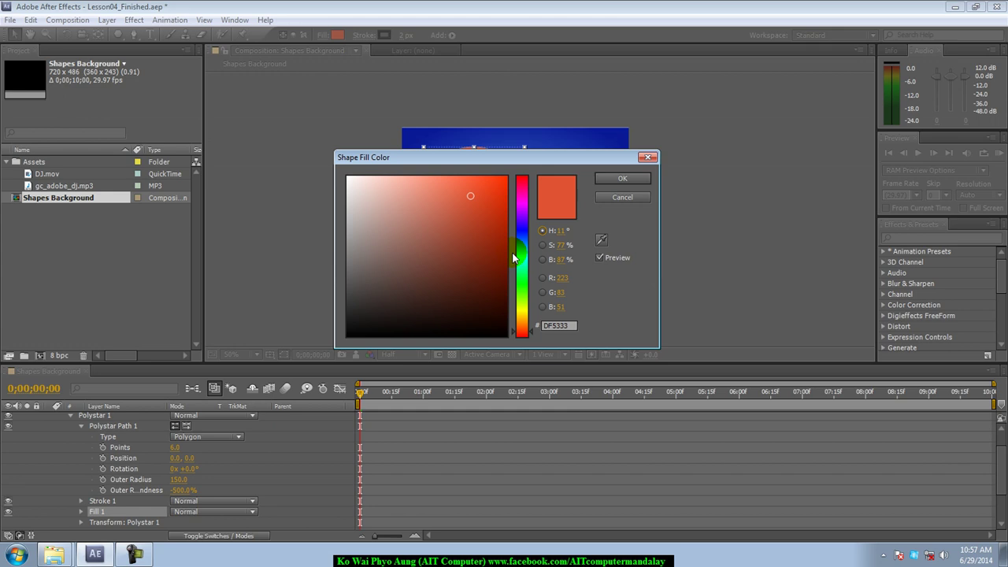
click(562, 279)
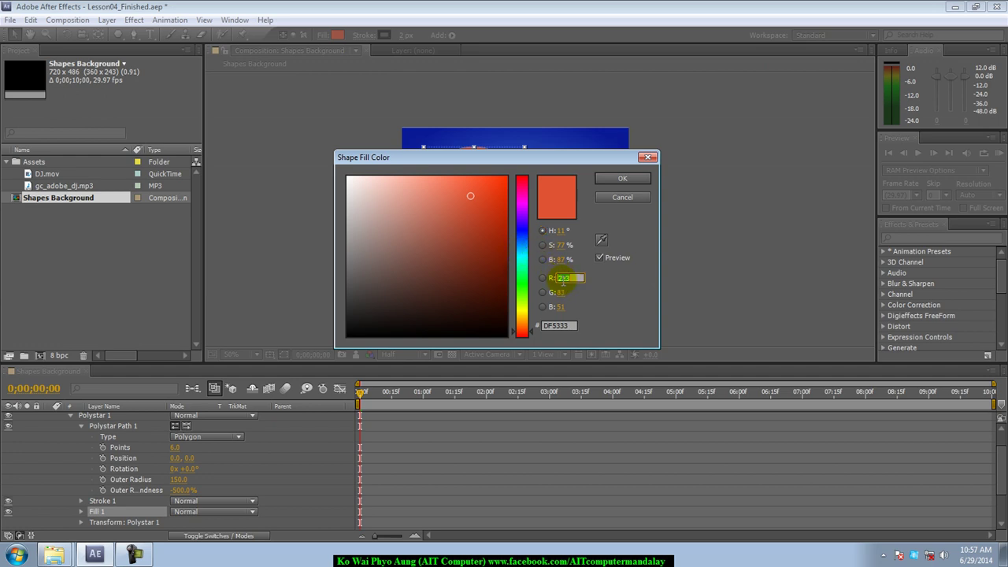
text(250)
key(Return)
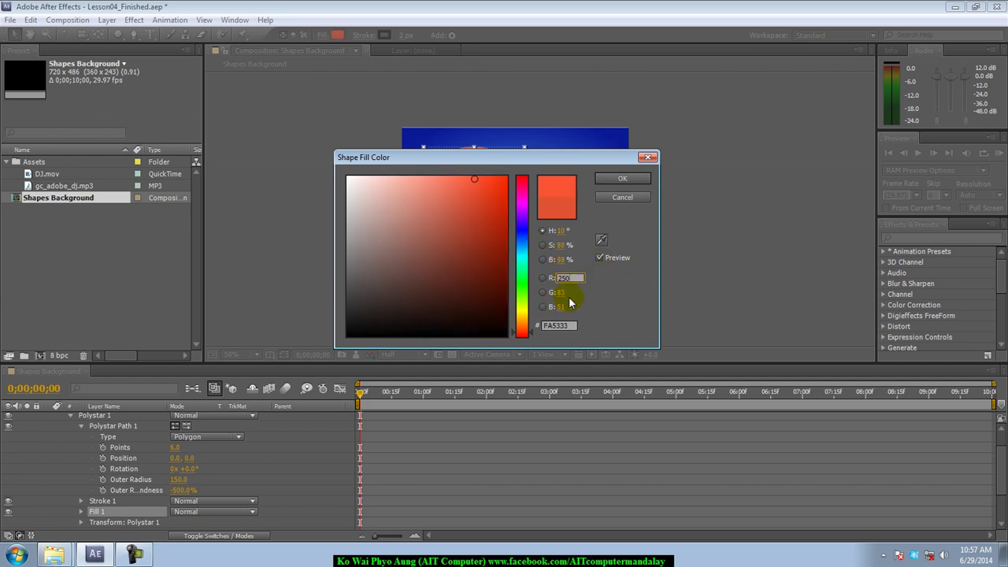
click(561, 294)
text(250)
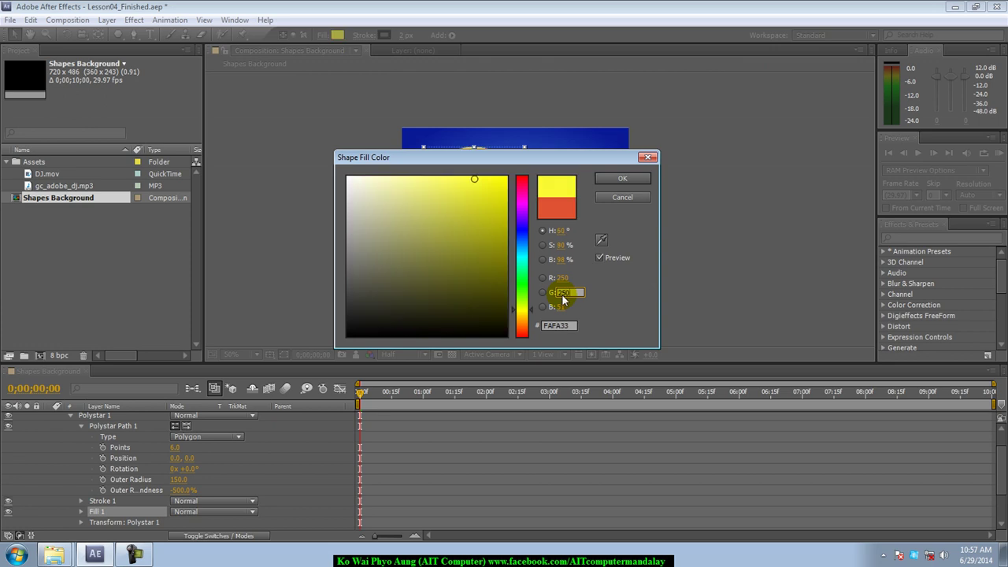
click(564, 306)
text(0)
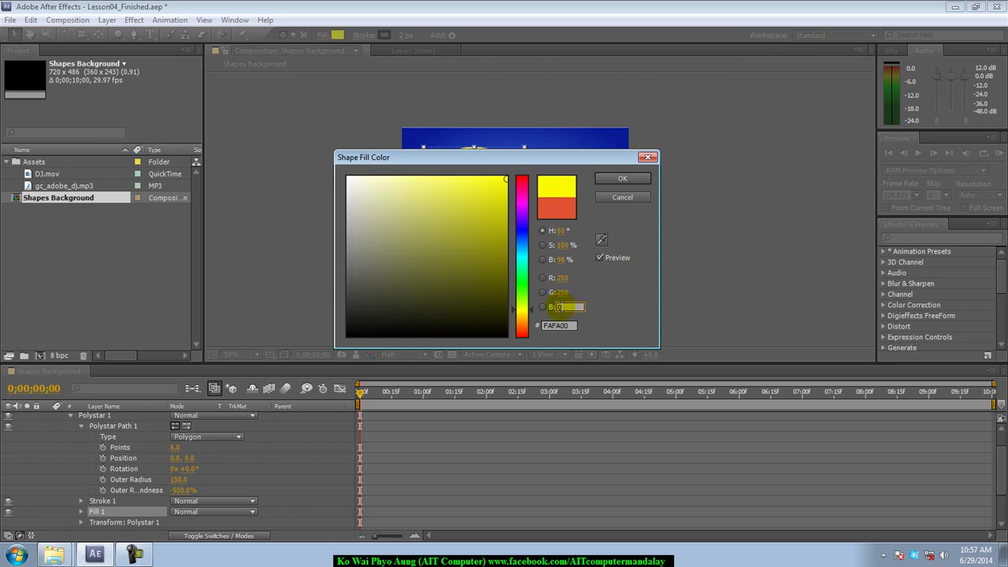
click(620, 178)
click(479, 192)
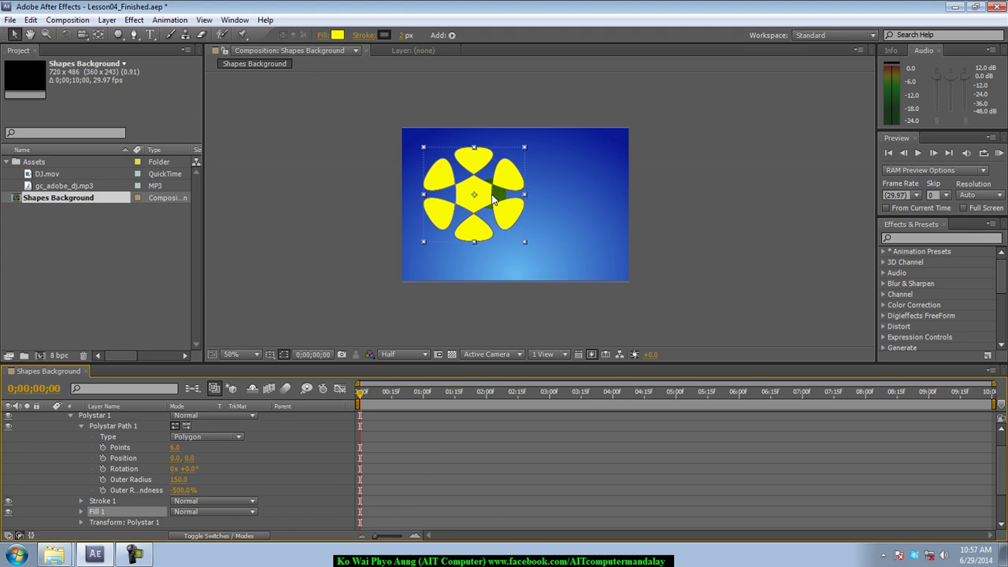
Set the shape's stroke colour to R 230, G 230, B 230 (E6E6E6).
click(383, 35)
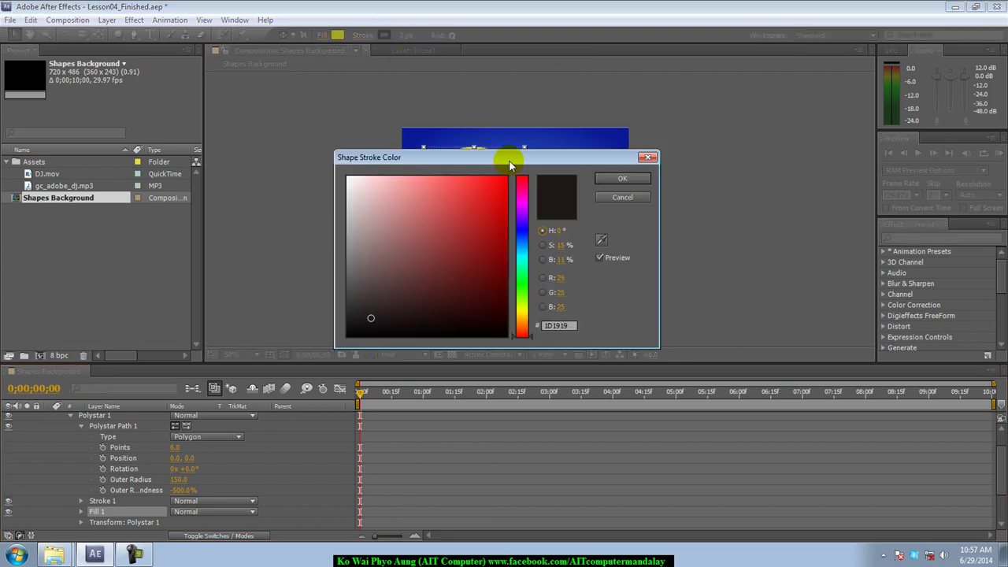
drag(508, 161, 563, 158)
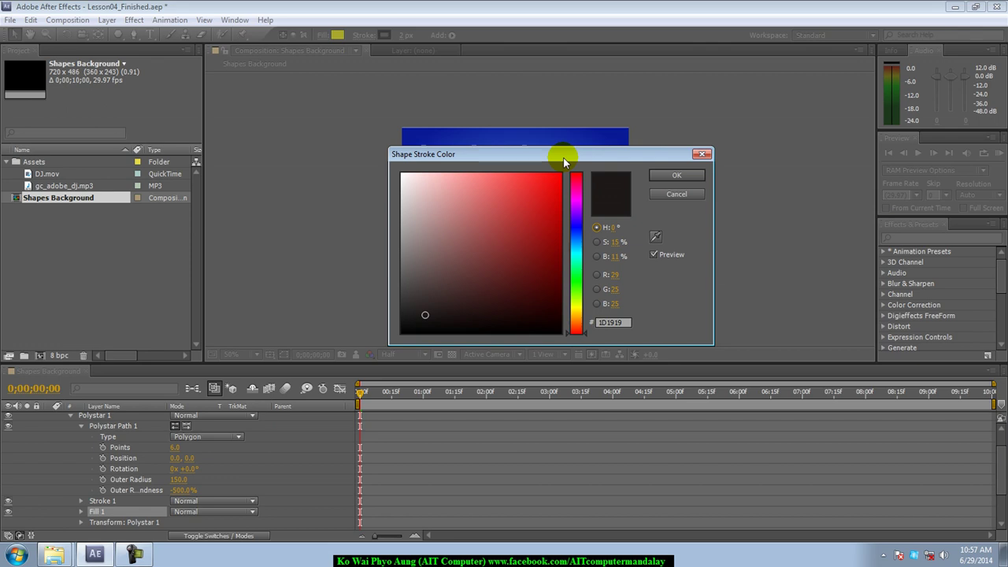
click(616, 274)
text(230)
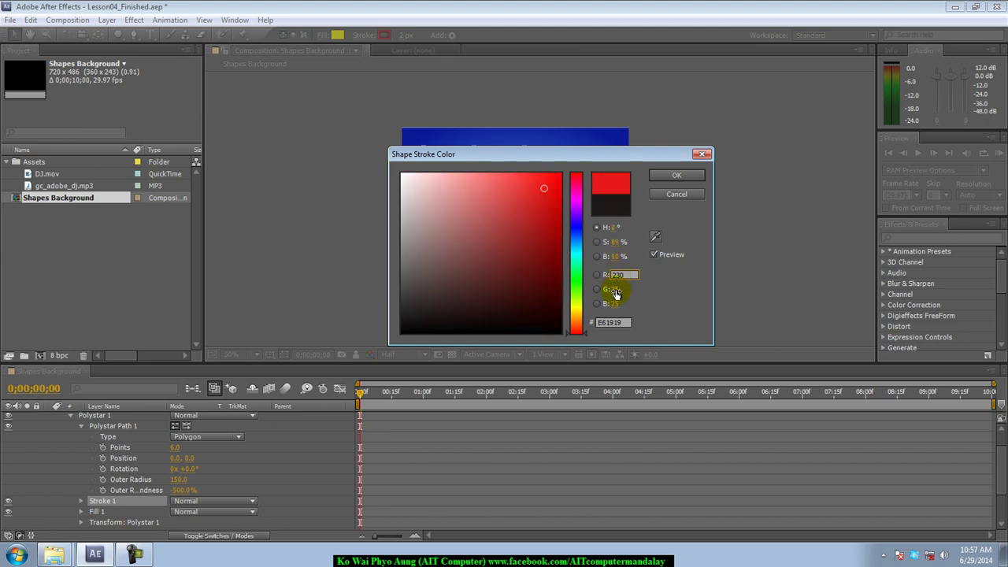
click(616, 289)
text(230)
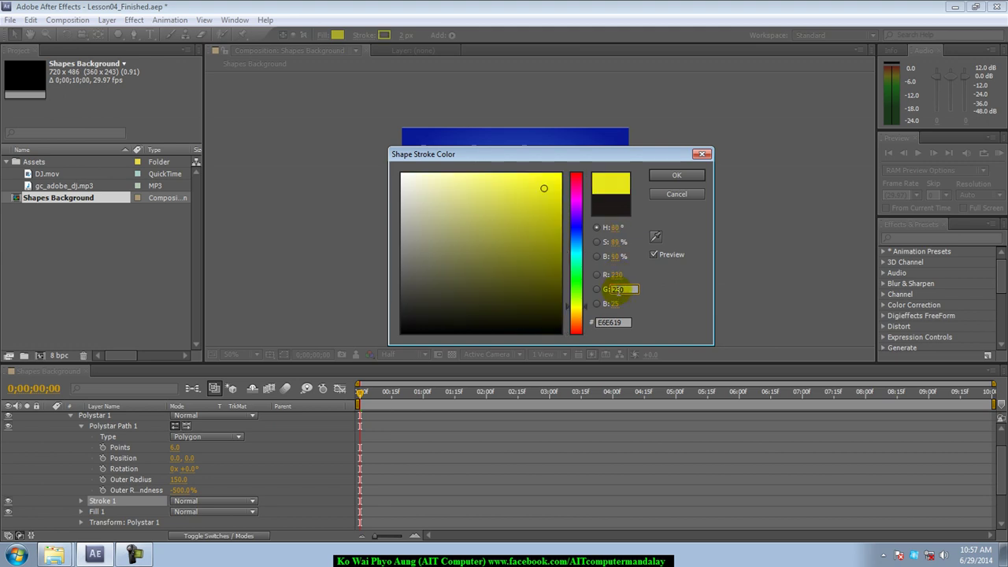
click(613, 304)
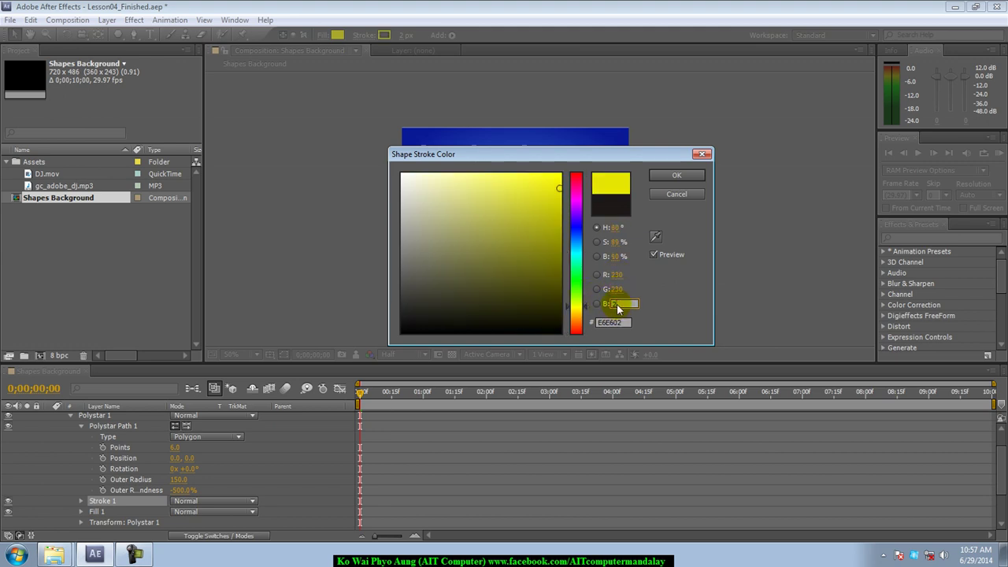
text(230)
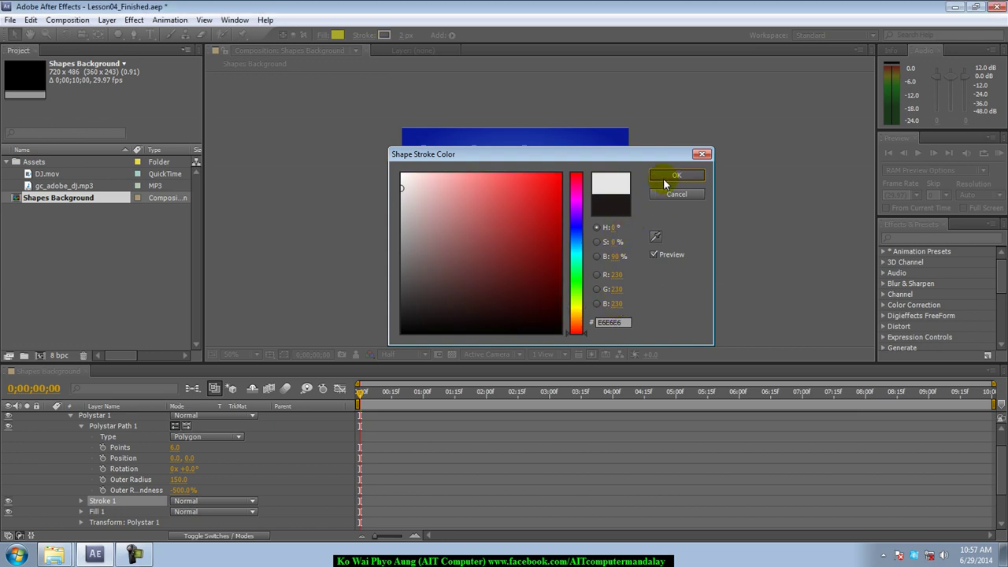
click(671, 175)
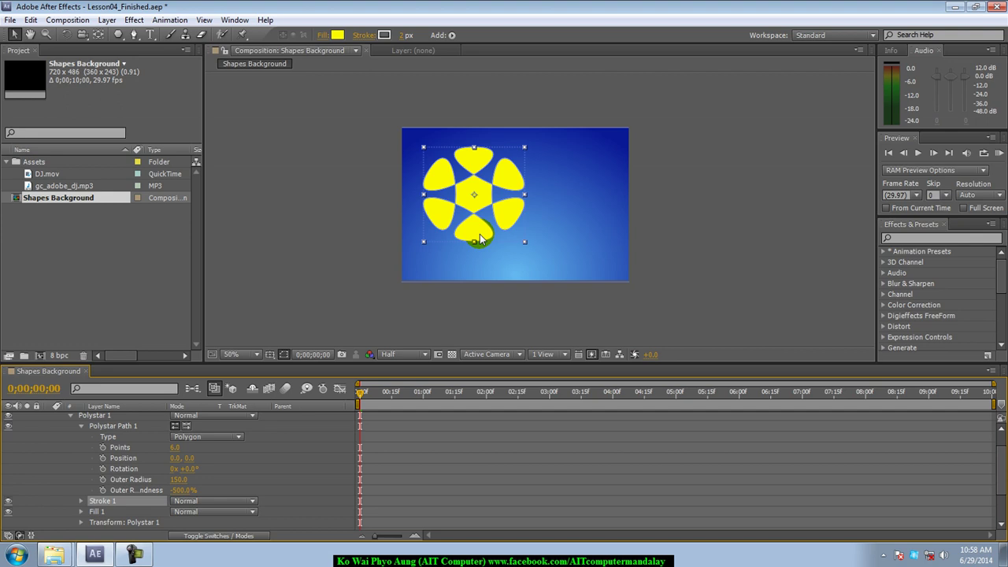
Set the stroke width in the toolbar to 5 px.
click(403, 36)
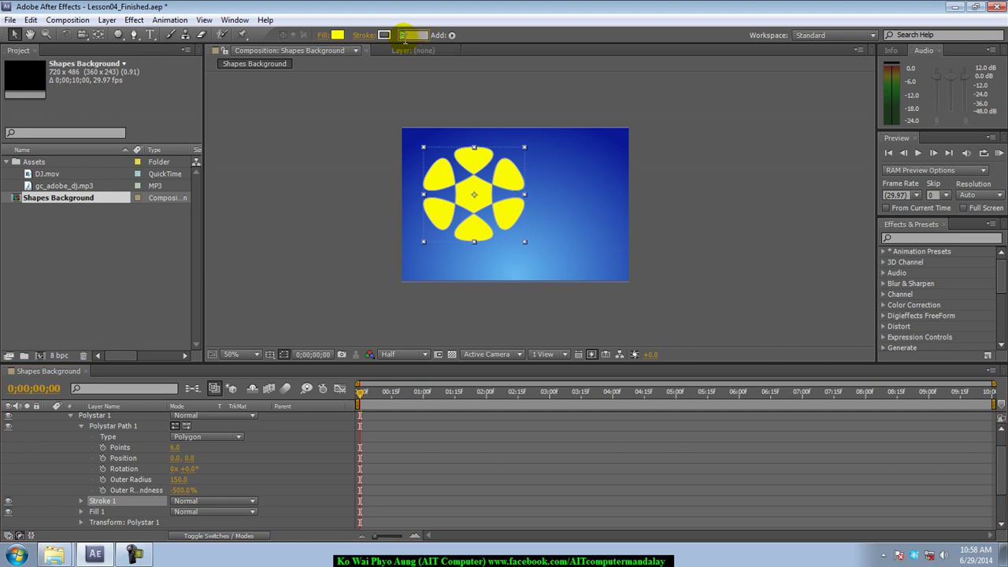
text(5)
key(Return)
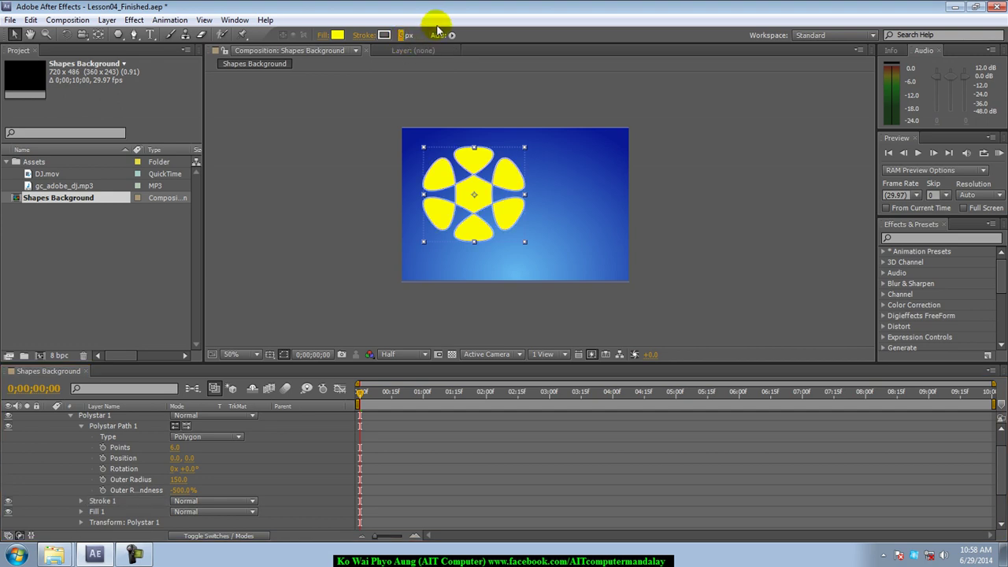